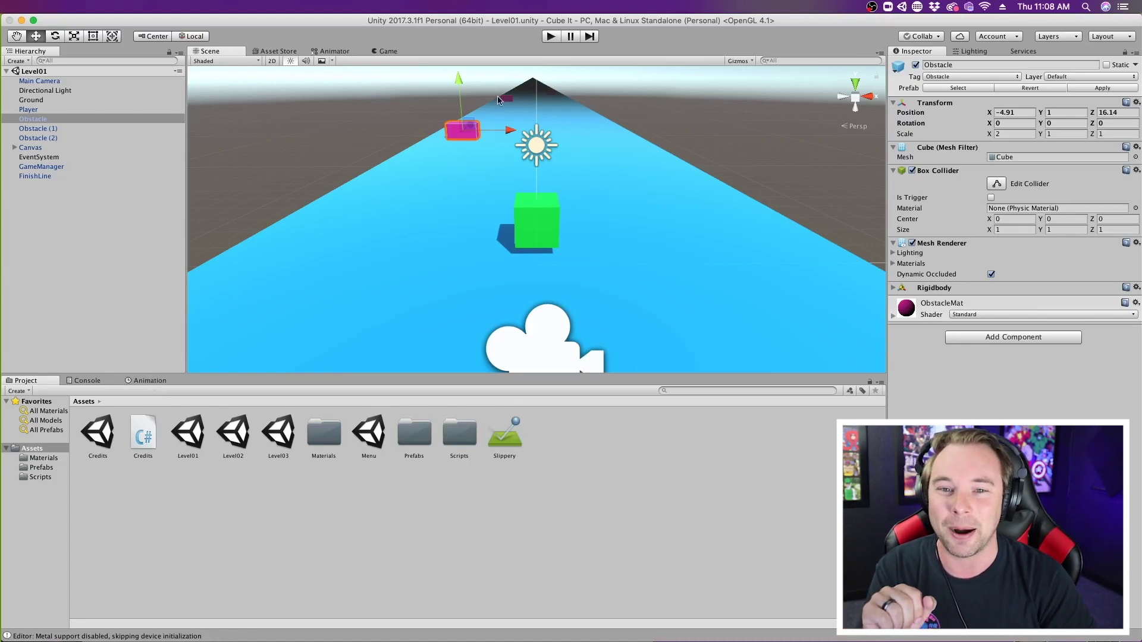
# - Create an animation clip for the Obstacle named MoveAcross and save it in Assets
pyautogui.click(152, 382)
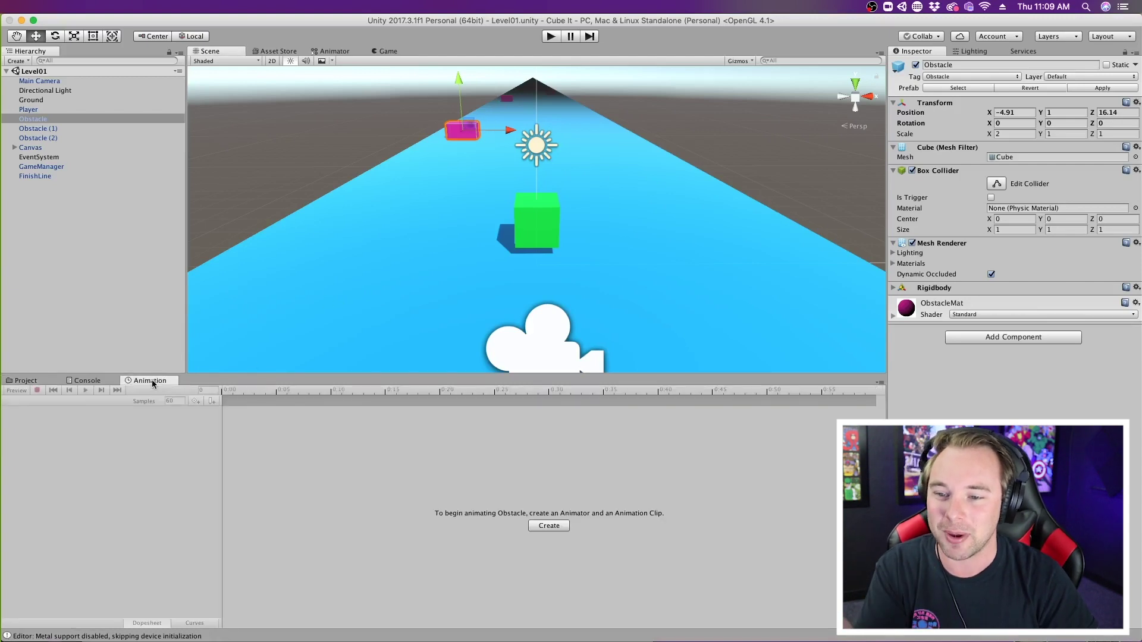
pyautogui.click(534, 525)
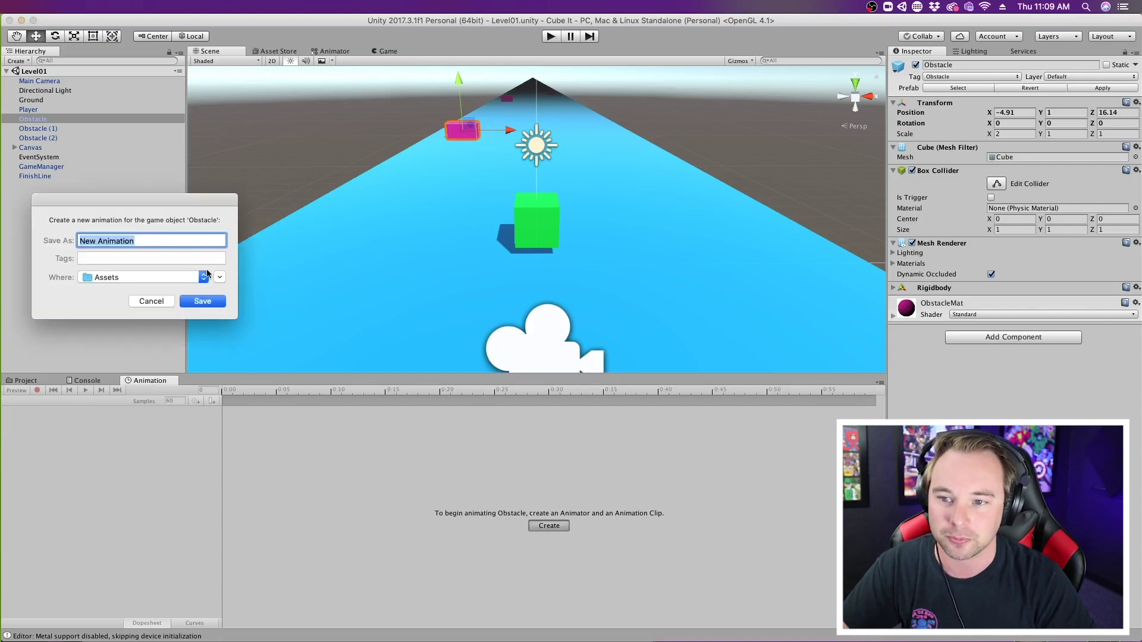
pyautogui.write('MoveAcross')
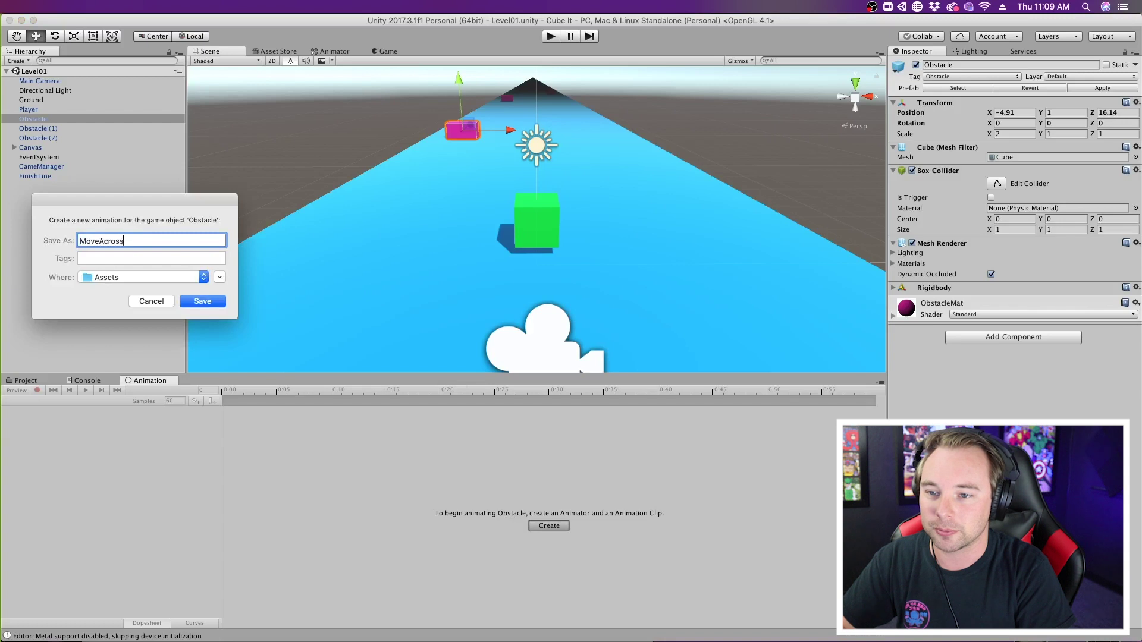
pyautogui.press('Return')
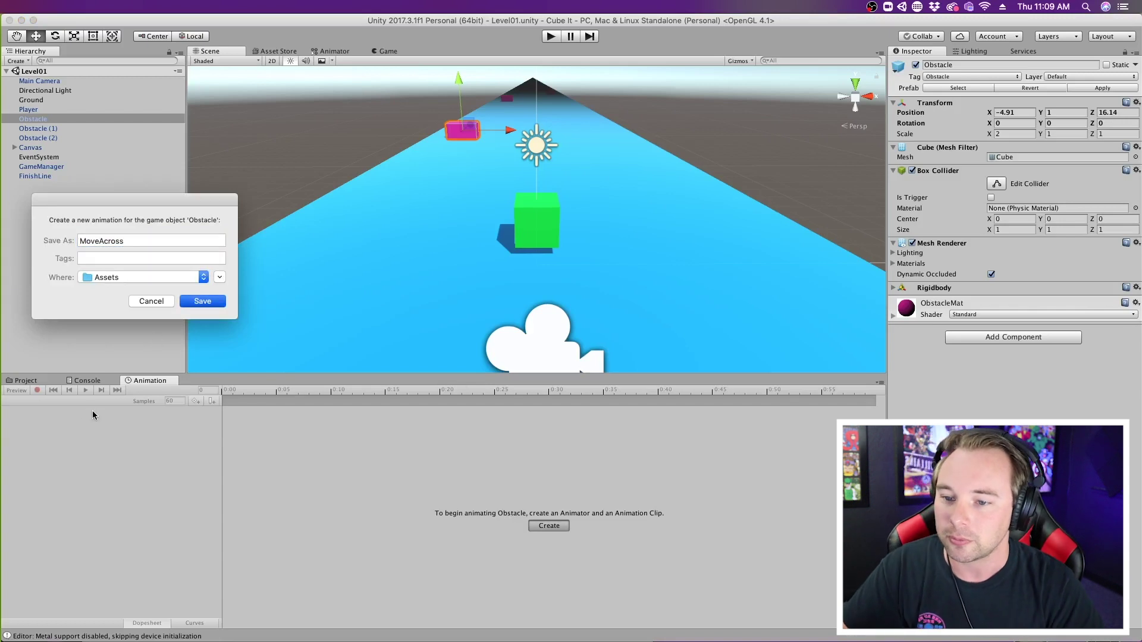
pyautogui.click(208, 301)
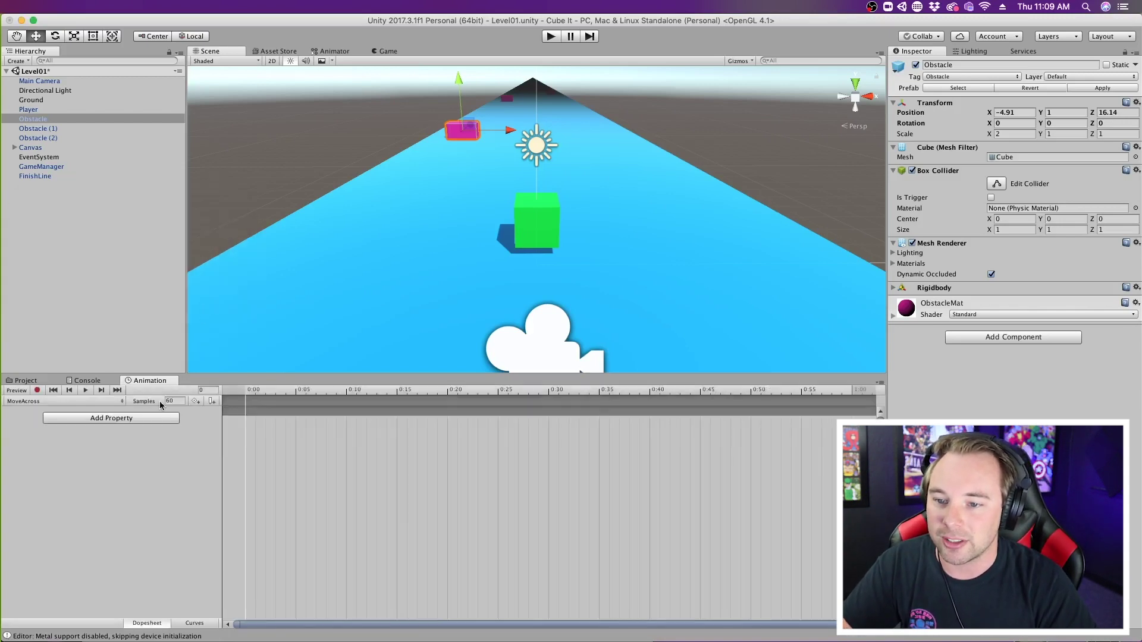
# - In record mode, key the Obstacle moving from X -4.91 at 0:00 to X 4.68 at 1:00
pyautogui.click(38, 390)
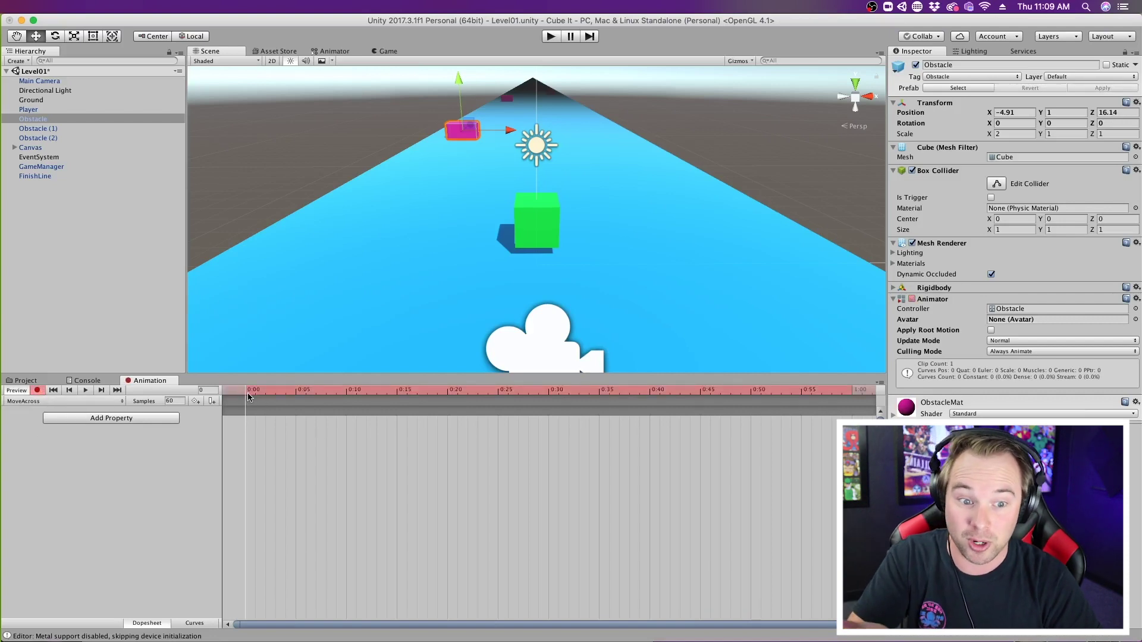
pyautogui.scroll(-4, 444, 493)
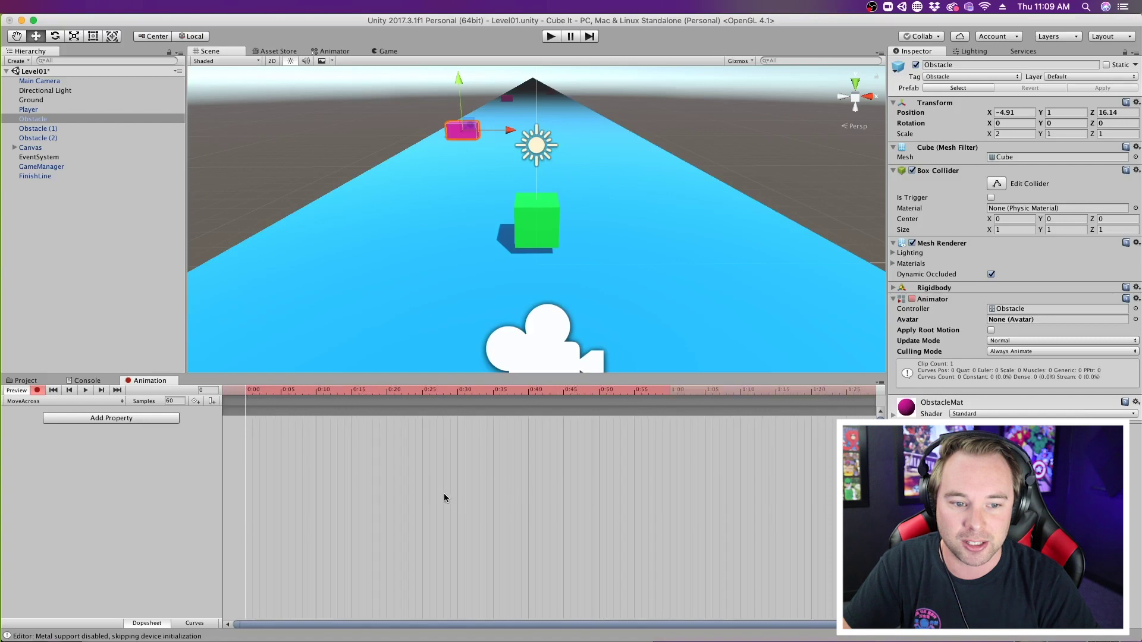
pyautogui.scroll(-2, 444, 493)
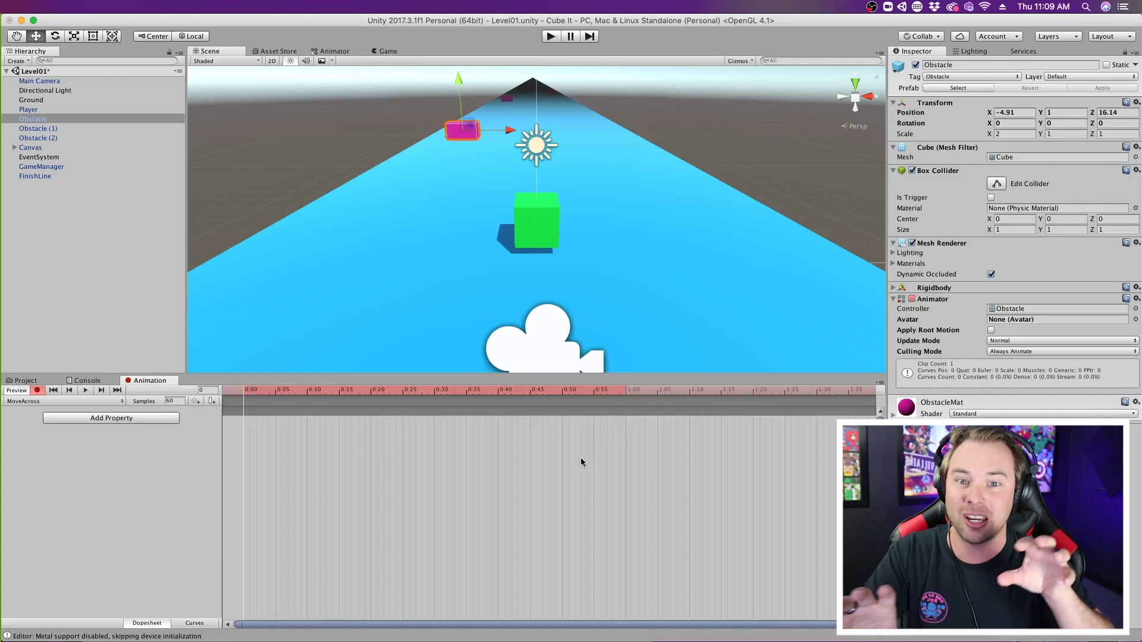
pyautogui.scroll(-1, 581, 461)
pyautogui.scroll(-1, 581, 461)
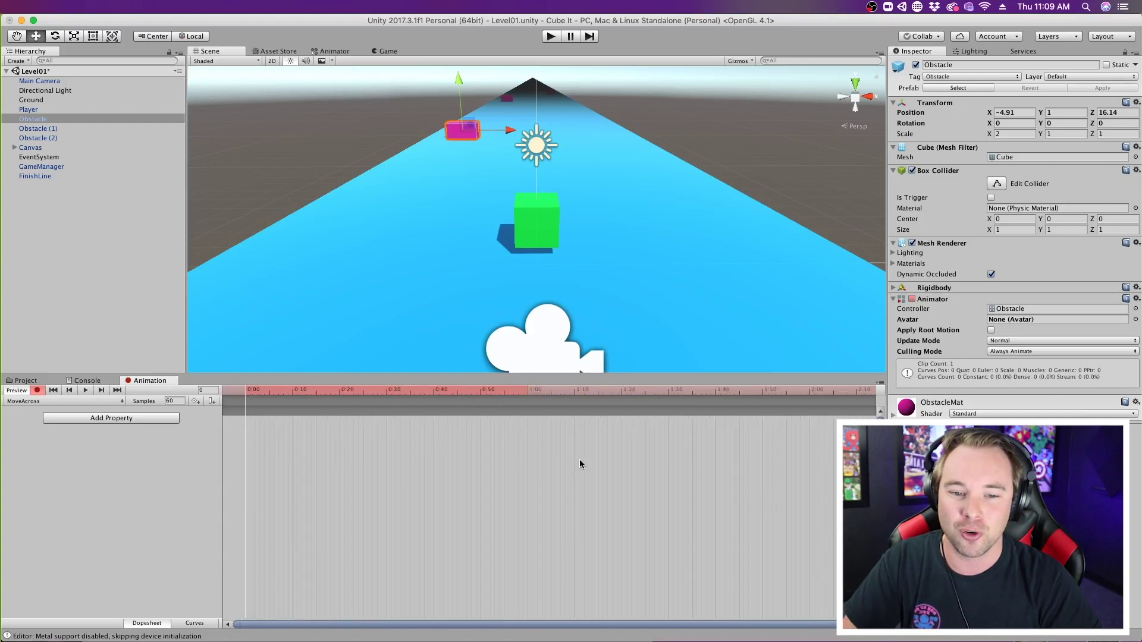
pyautogui.hscroll(5, 580, 462)
pyautogui.hscroll(-5, 579, 459)
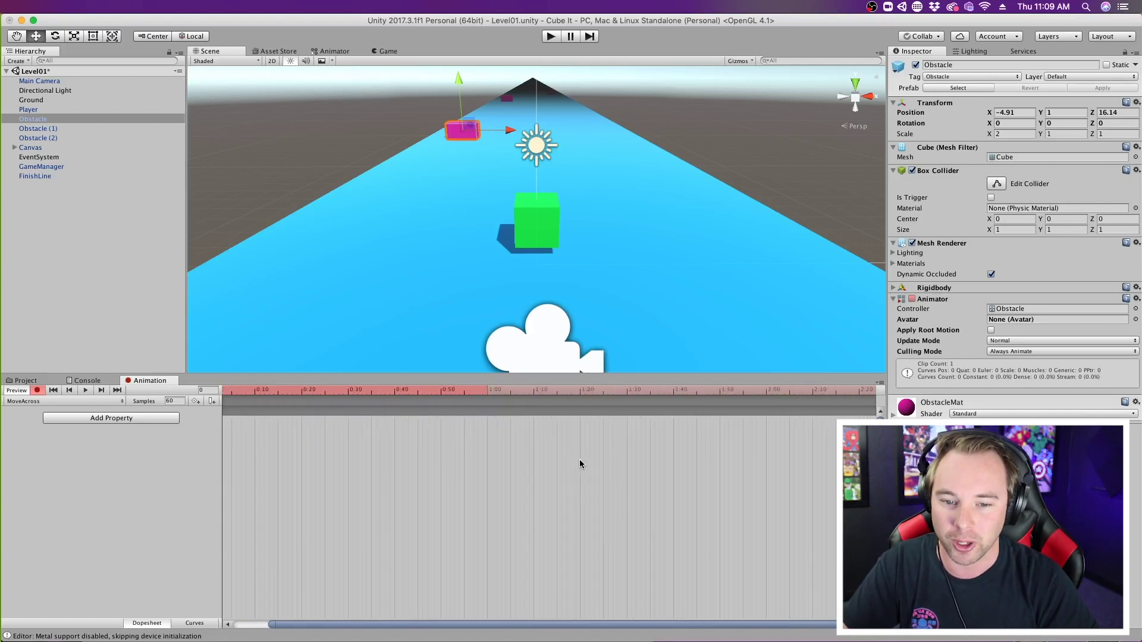
pyautogui.scroll(-1, 580, 459)
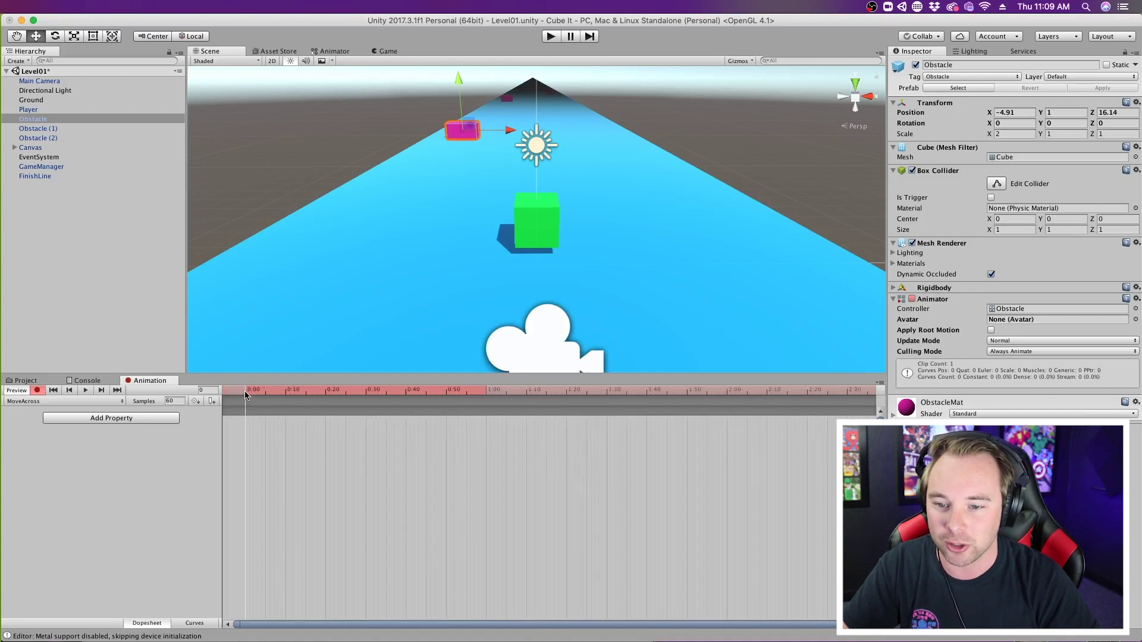
pyautogui.moveTo(248, 397); pyautogui.dragTo(488, 404)
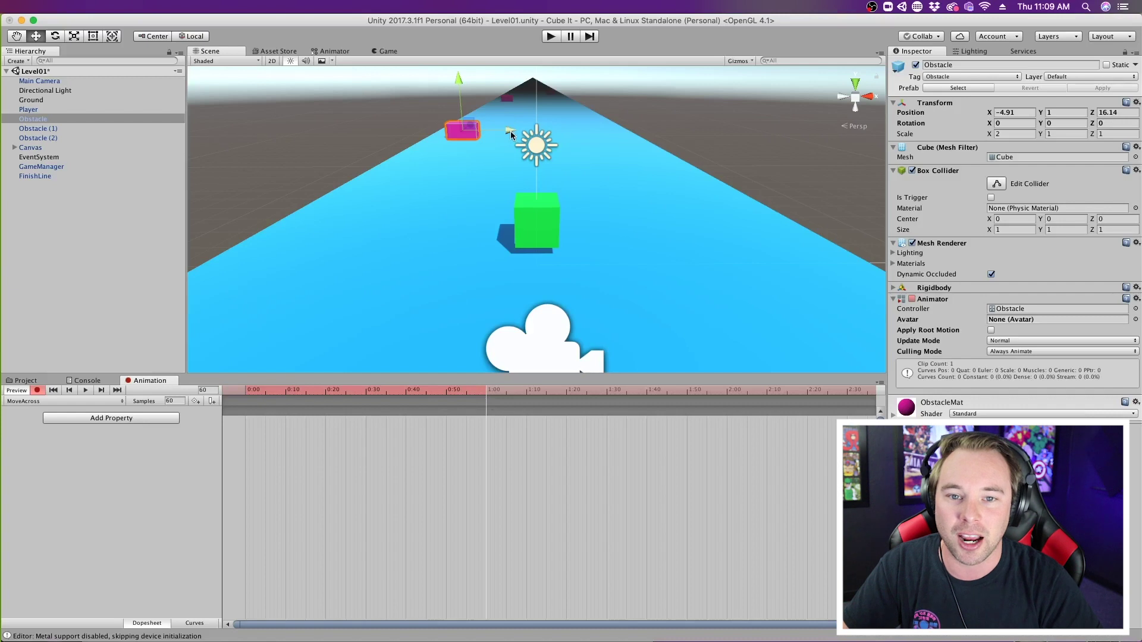
pyautogui.moveTo(510, 130); pyautogui.dragTo(648, 131)
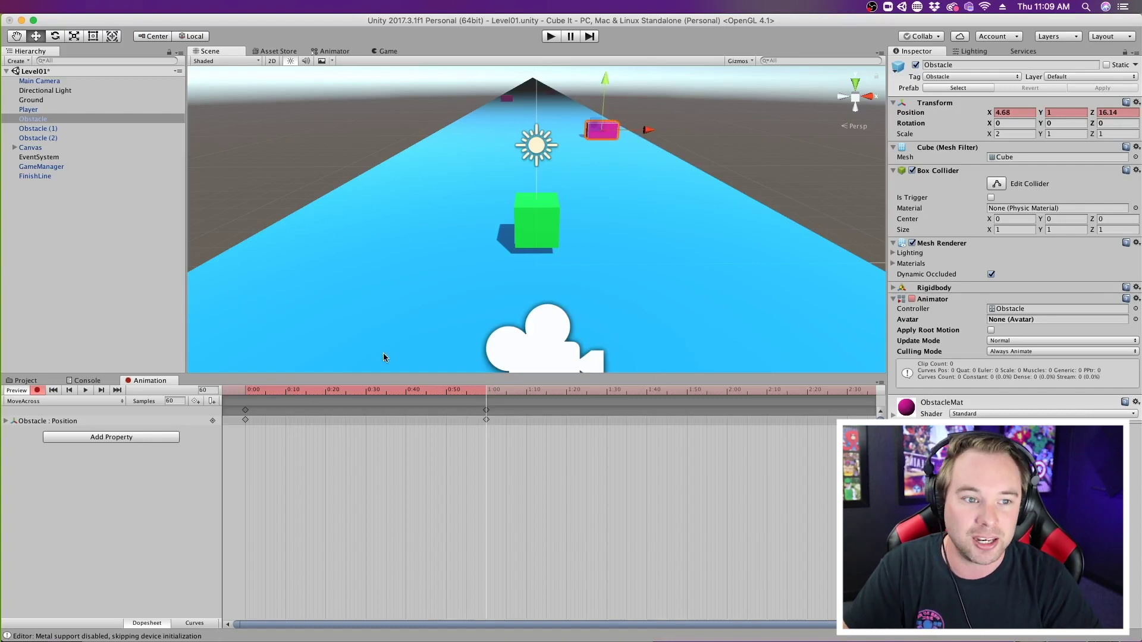
# - Stop keyframe recording and preview the MoveAcross clip, checking the Obstacle's position near 1:00
pyautogui.click(37, 390)
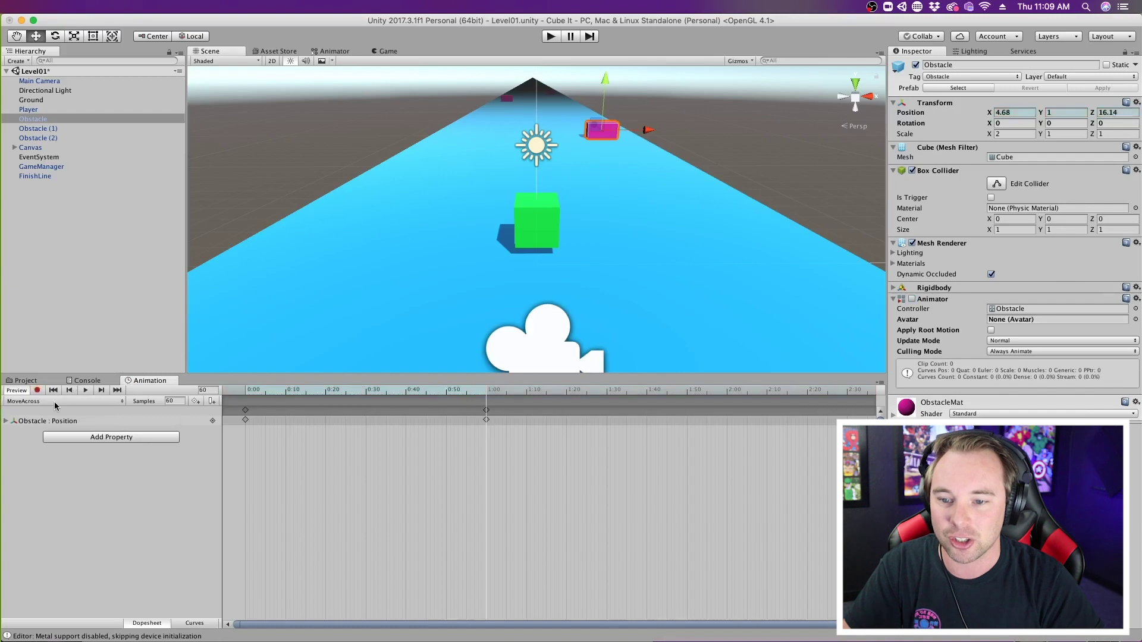
pyautogui.click(85, 390)
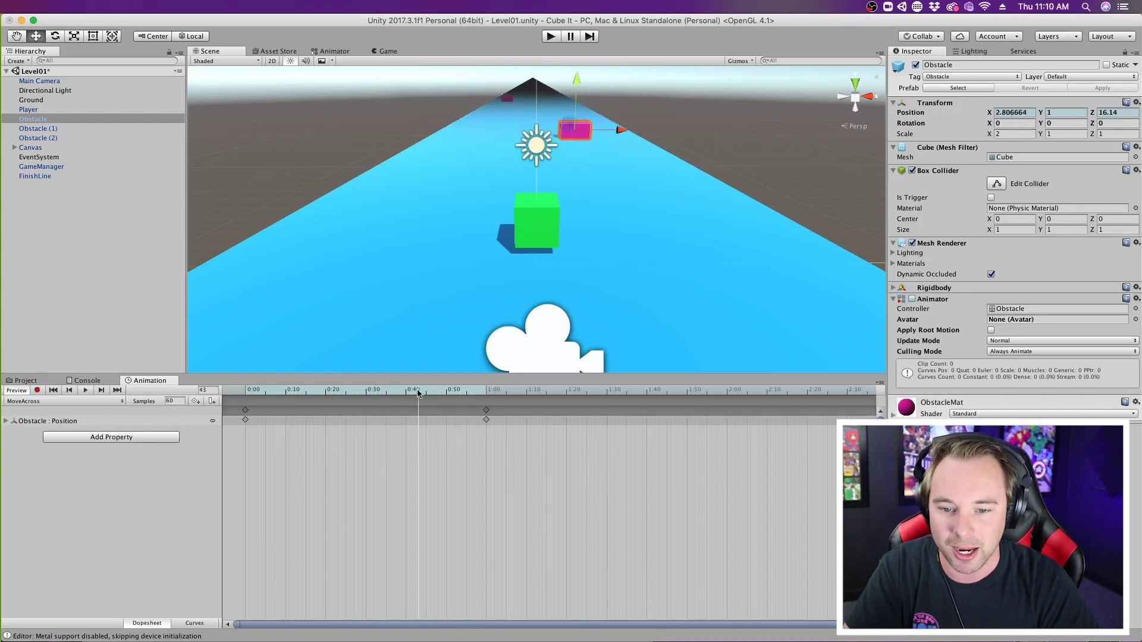
pyautogui.moveTo(419, 391); pyautogui.dragTo(487, 394)
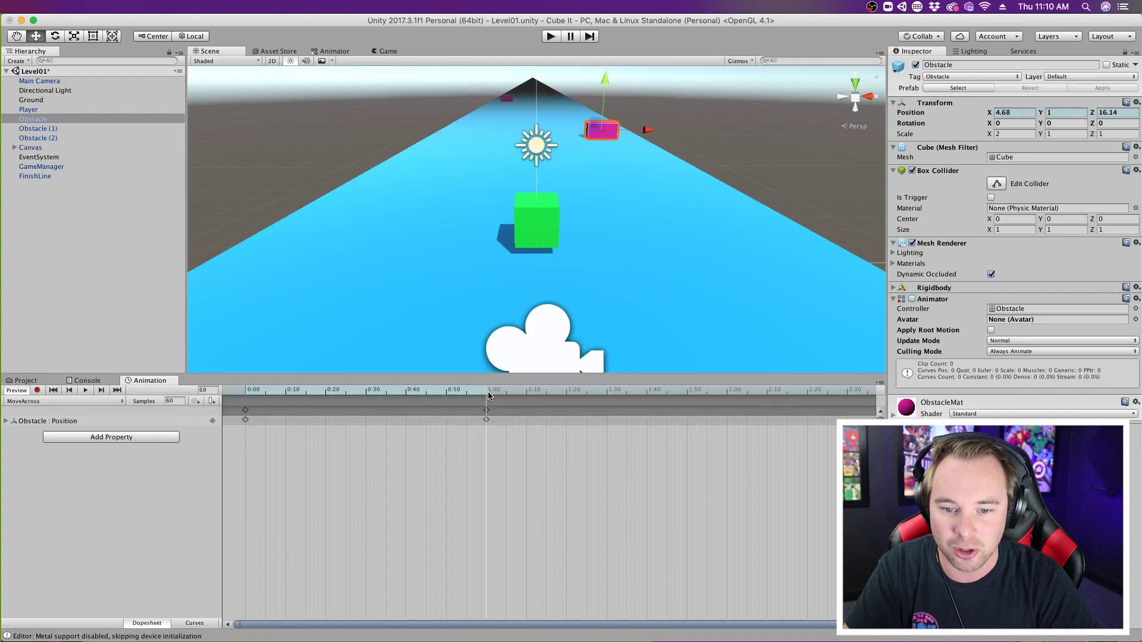
pyautogui.click(37, 390)
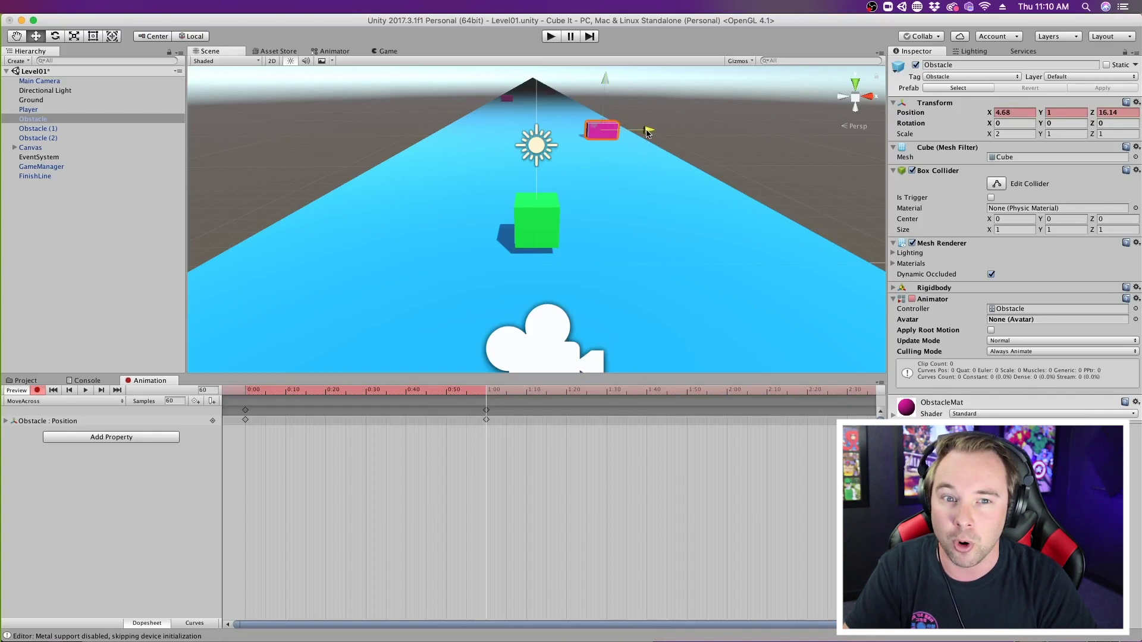
pyautogui.click(37, 391)
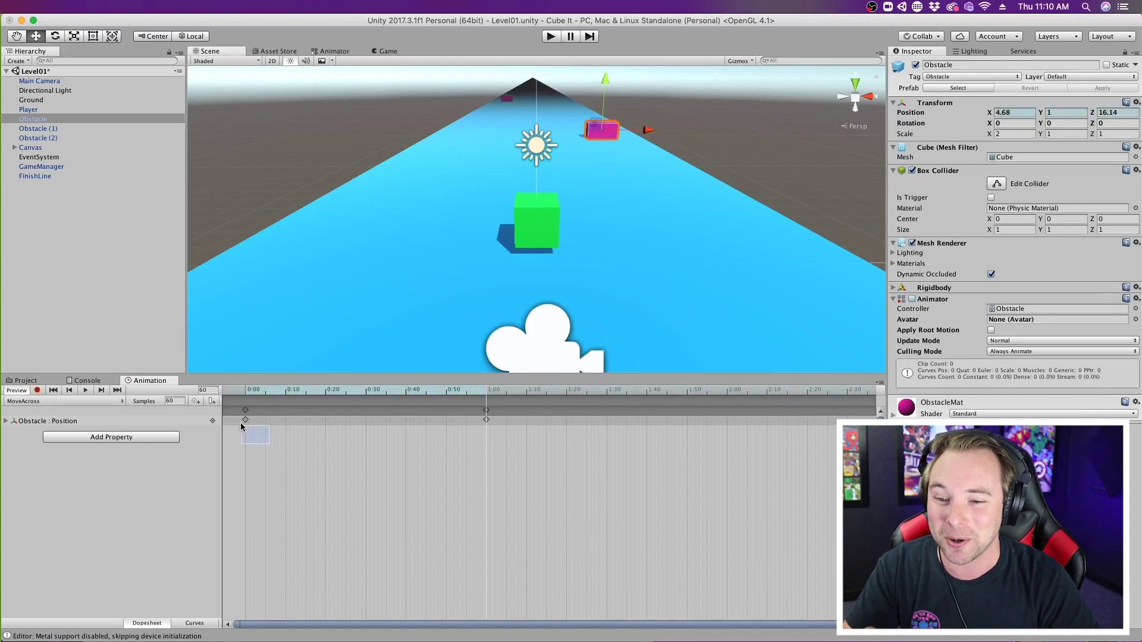
# - Set the 0:00 position keys to Auto tangents and paste them at 2:00
pyautogui.moveTo(233, 404); pyautogui.dragTo(245, 428)
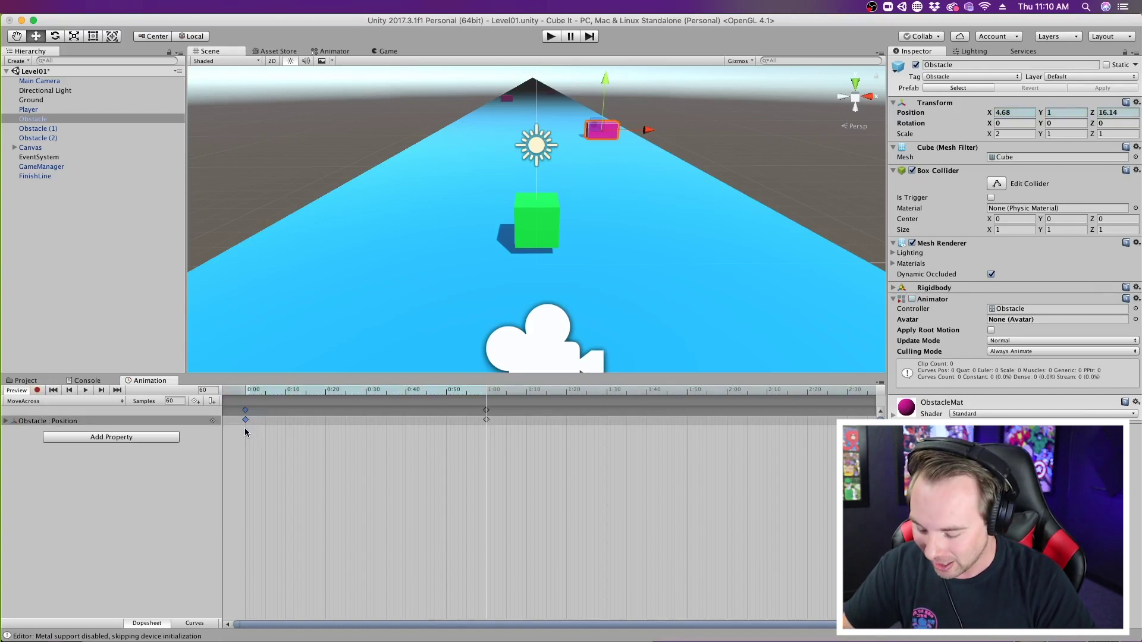
pyautogui.rightClick(245, 420)
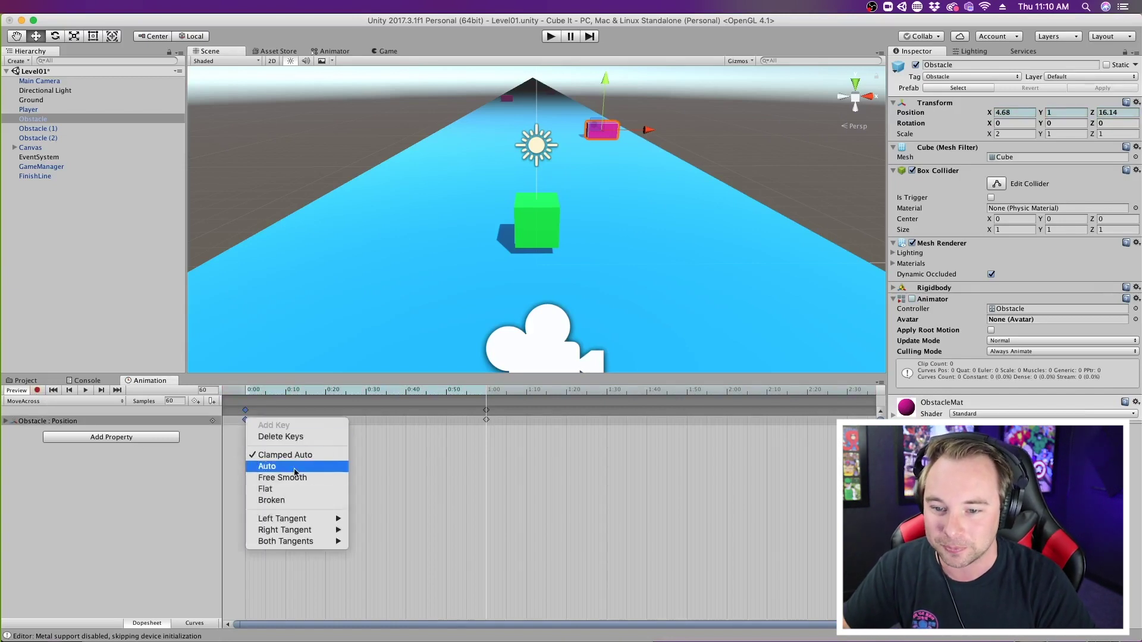
pyautogui.click(267, 466)
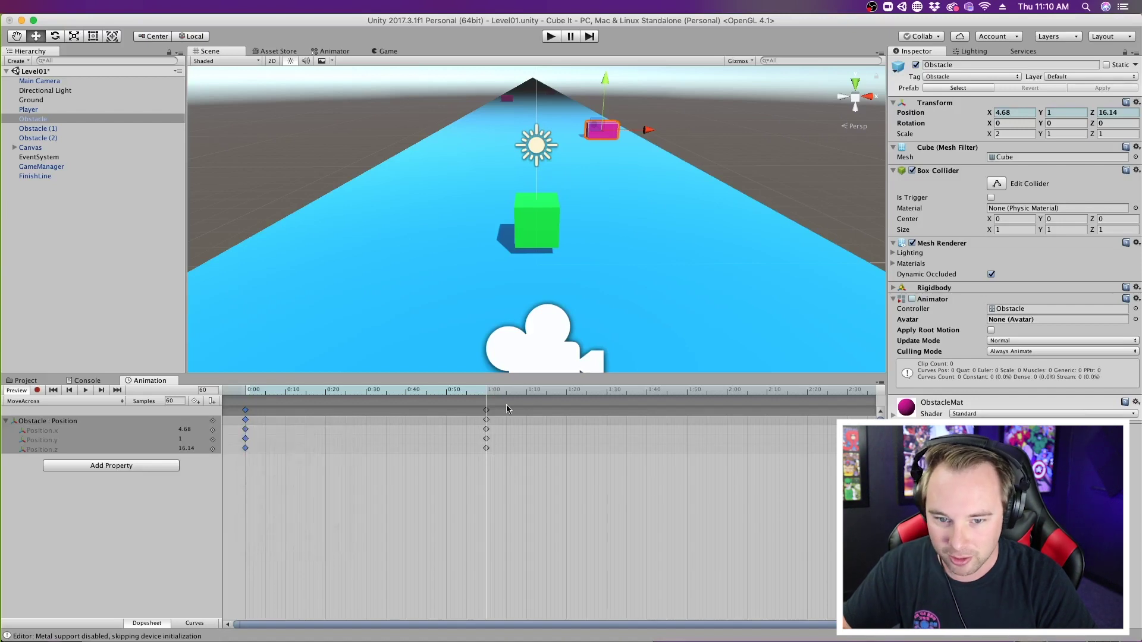
pyautogui.moveTo(534, 397); pyautogui.dragTo(727, 393)
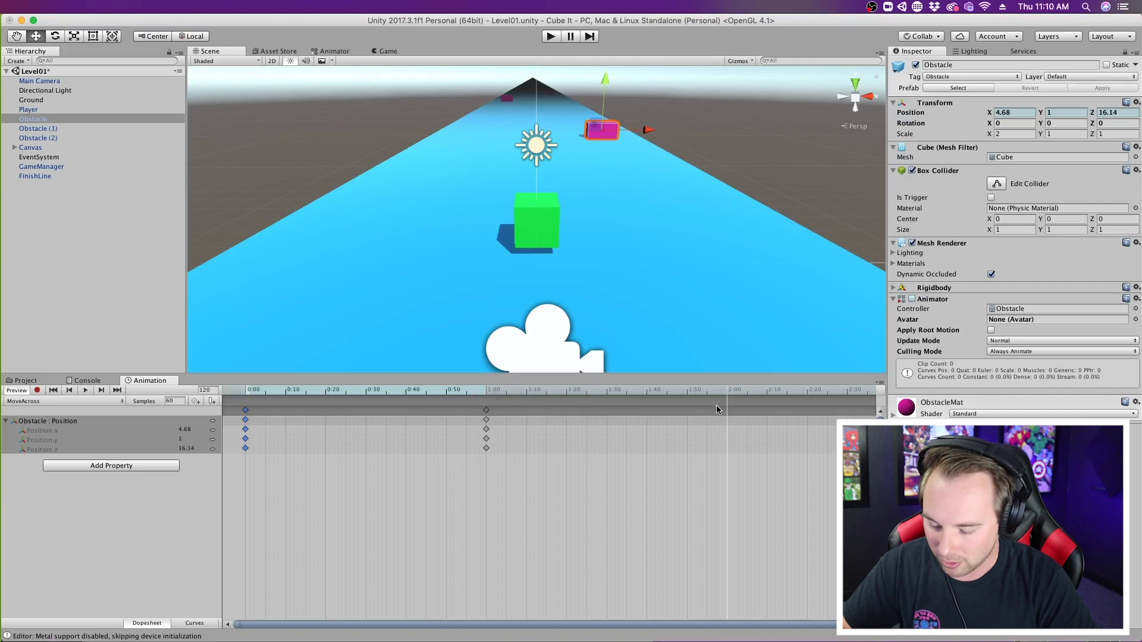
pyautogui.press('super+v')
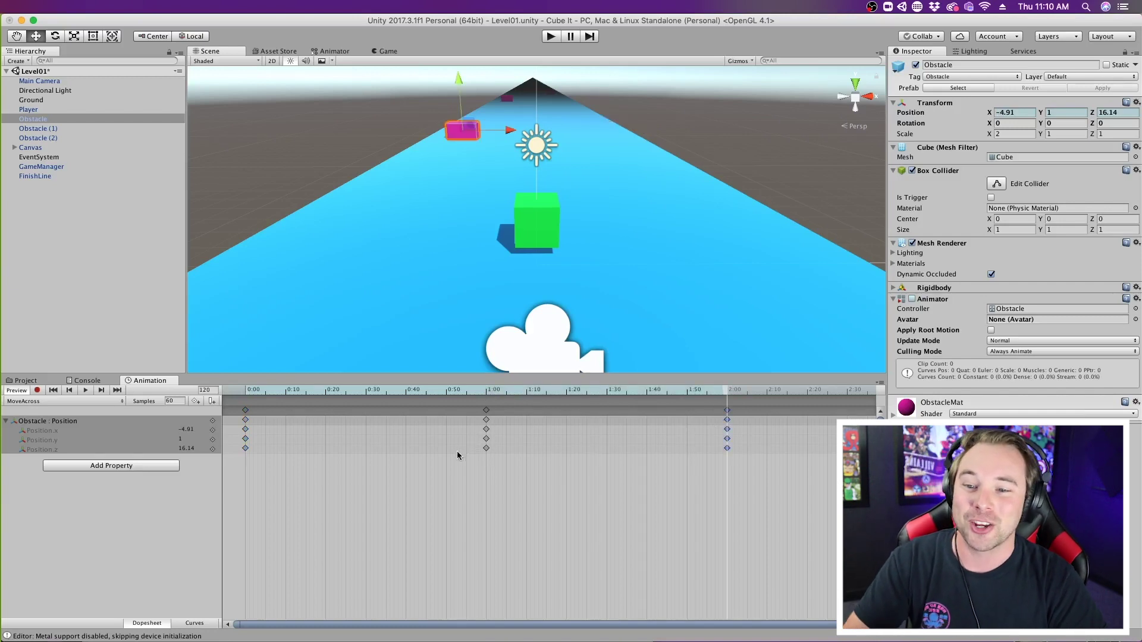
# - Rewind to the clip start and preview the Obstacle sliding across and back
pyautogui.moveTo(266, 471); pyautogui.dragTo(232, 405)
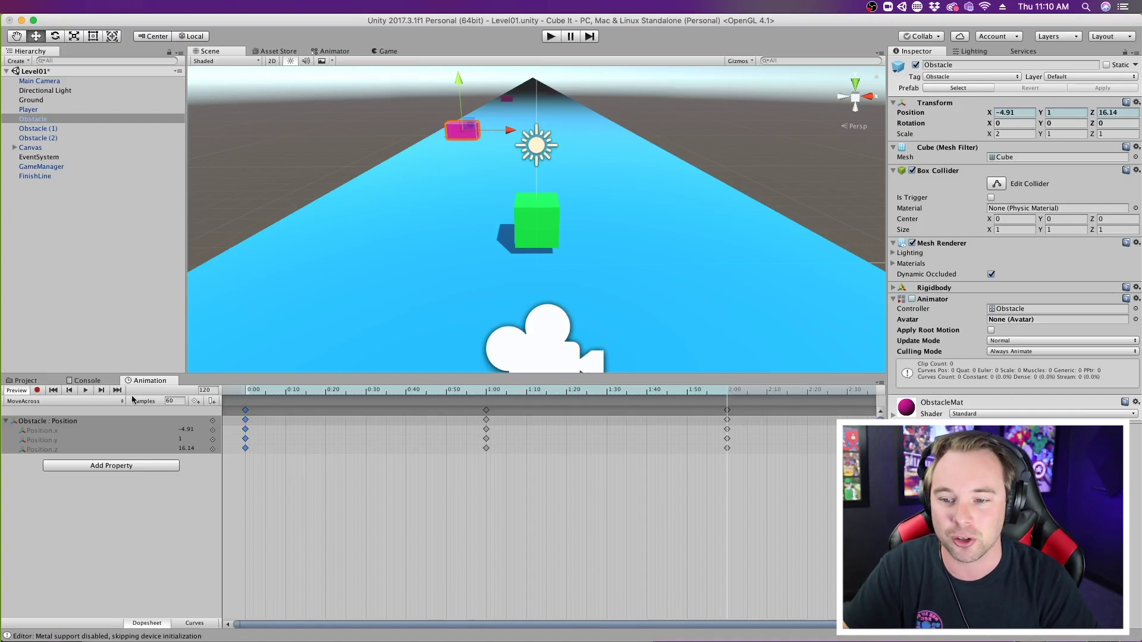
pyautogui.click(53, 390)
pyautogui.click(86, 390)
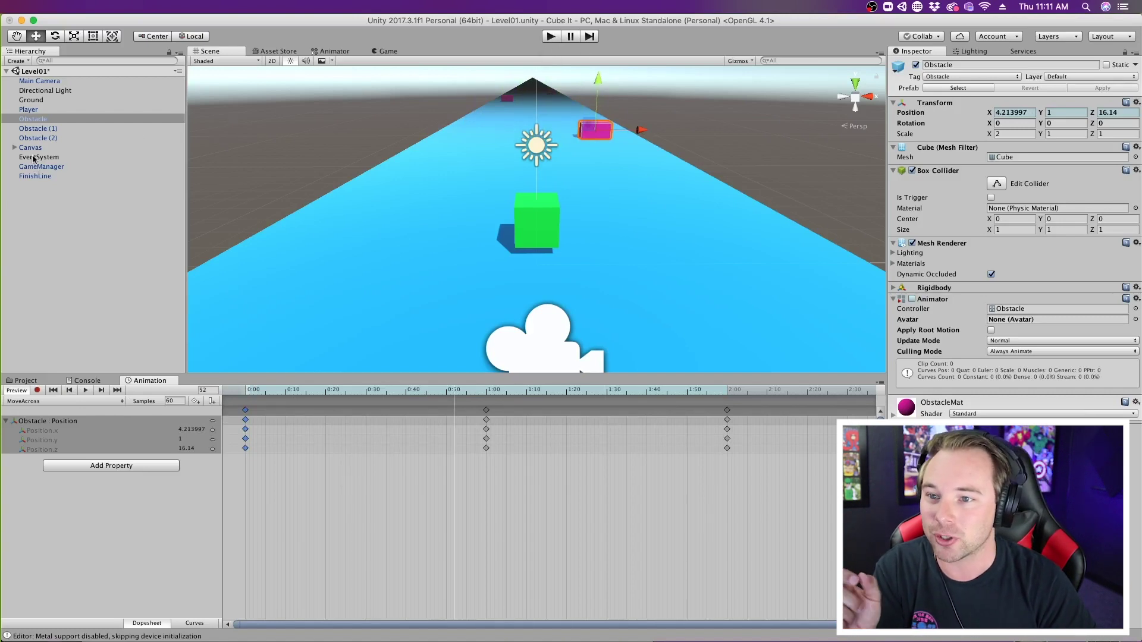
pyautogui.click(31, 111)
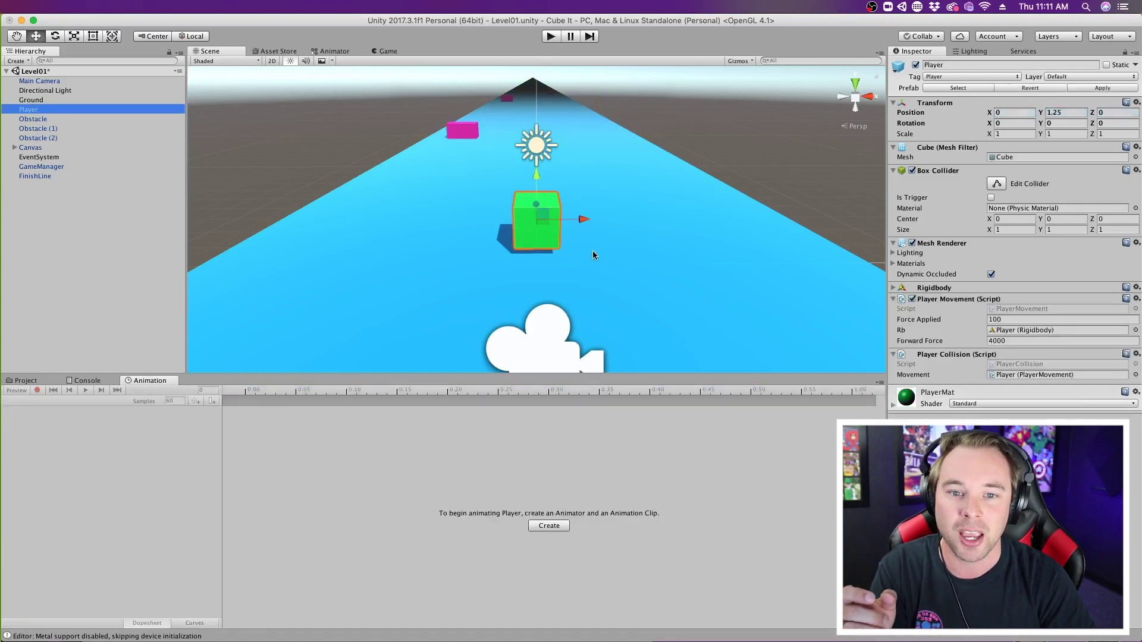
# - Disable the Player Movement script, then run the game and stop it again
pyautogui.click(912, 299)
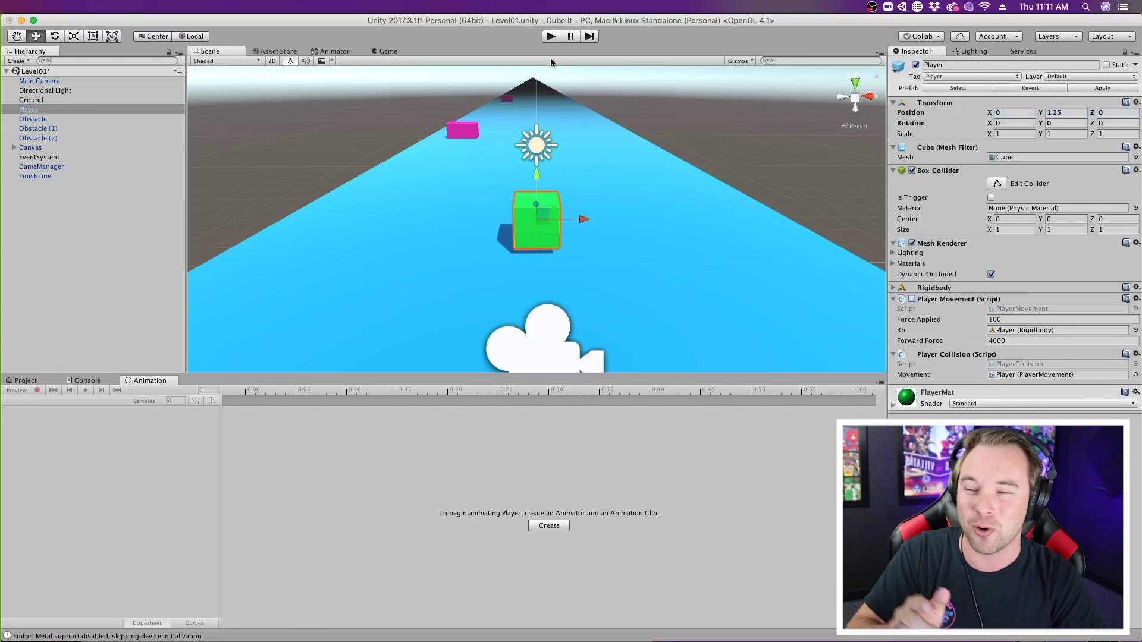
pyautogui.click(550, 37)
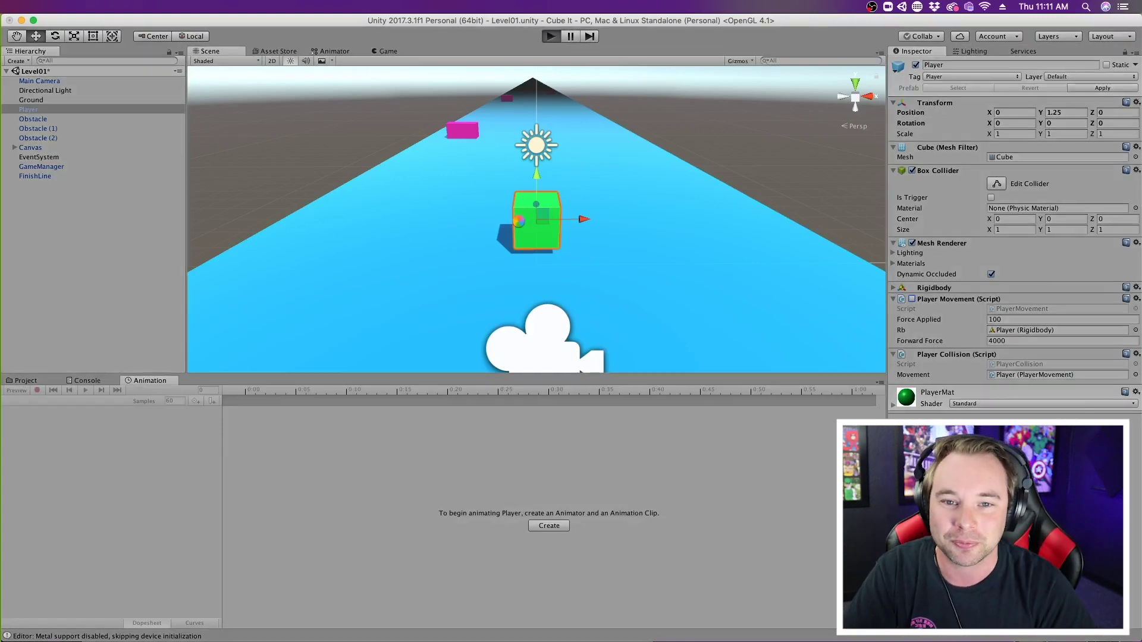
pyautogui.press('super+p')
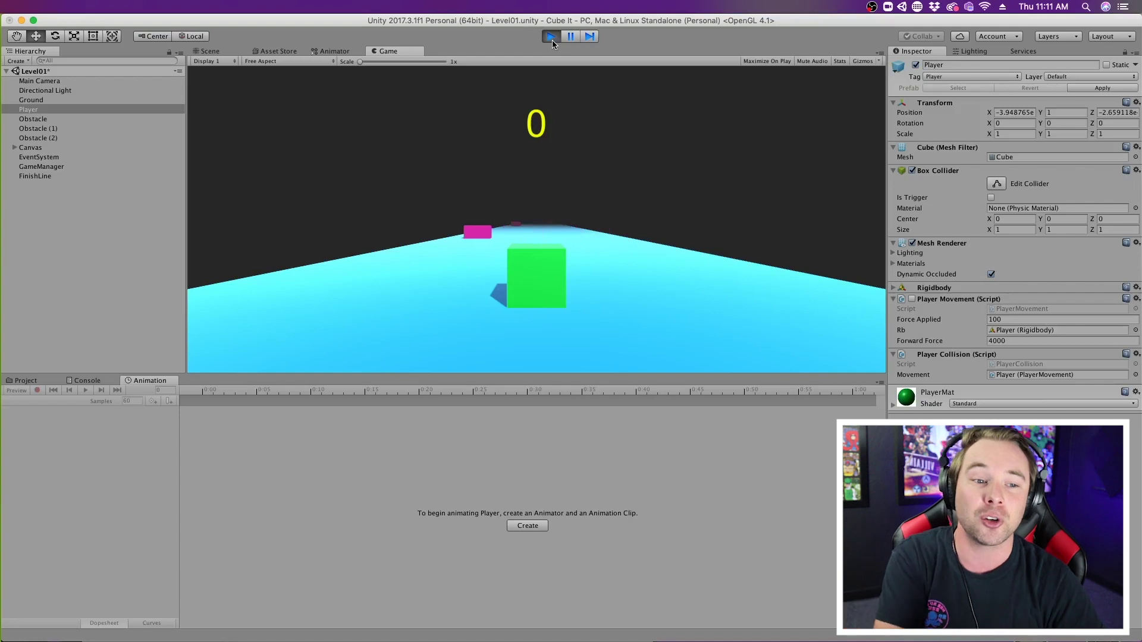
pyautogui.click(552, 36)
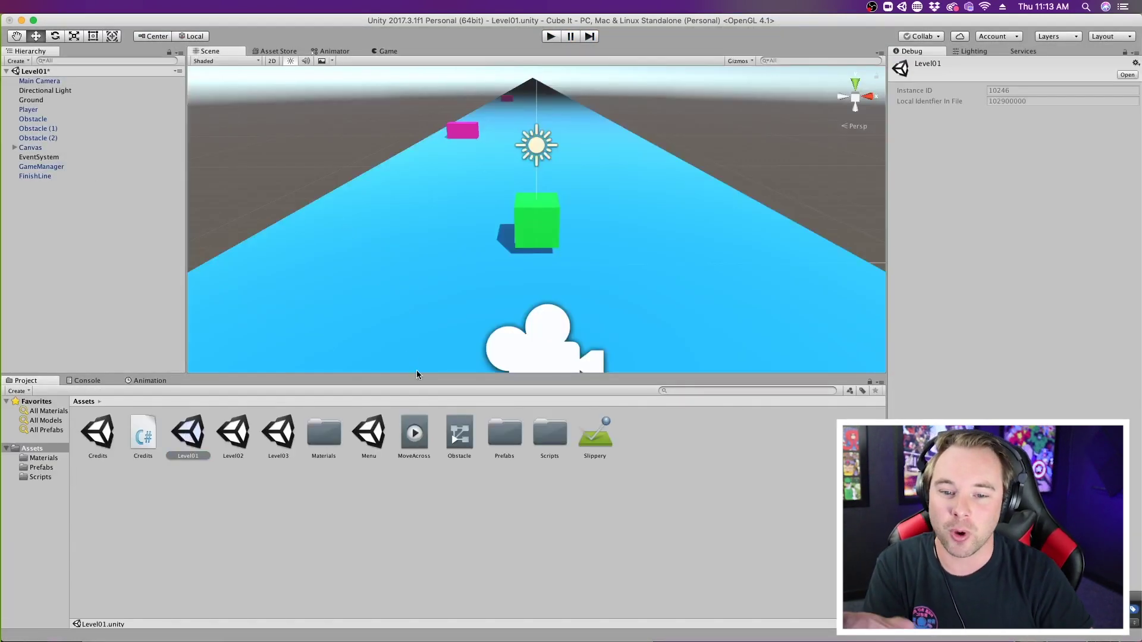
# - Set the MoveAcross state's Speed to 0.5 in the Obstacle controller and run the game
pyautogui.doubleClick(459, 437)
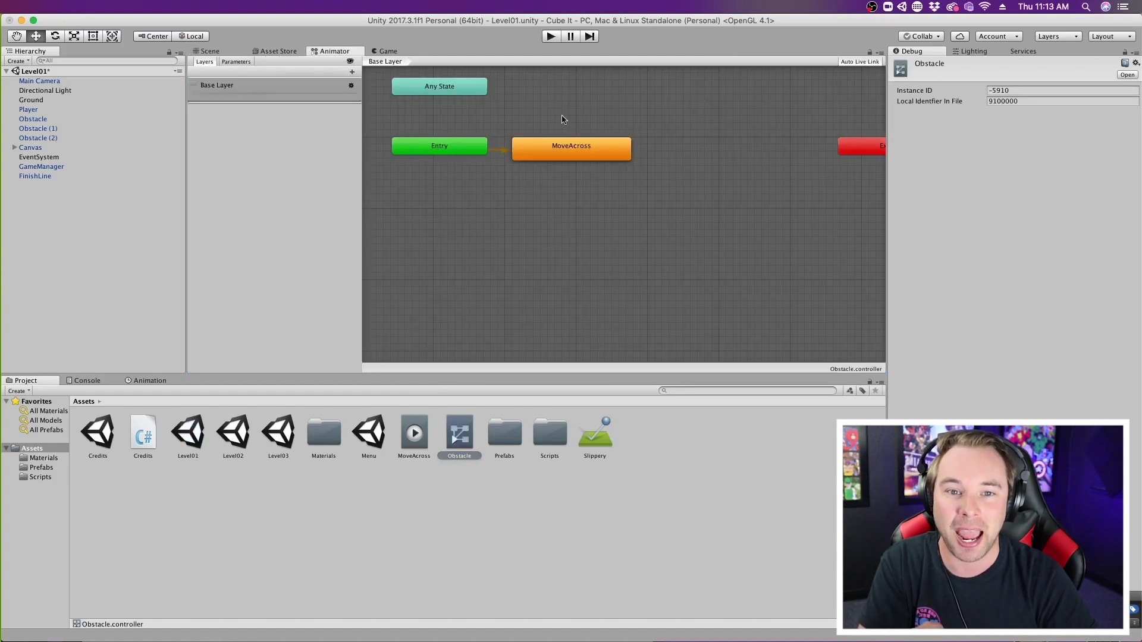
pyautogui.click(579, 153)
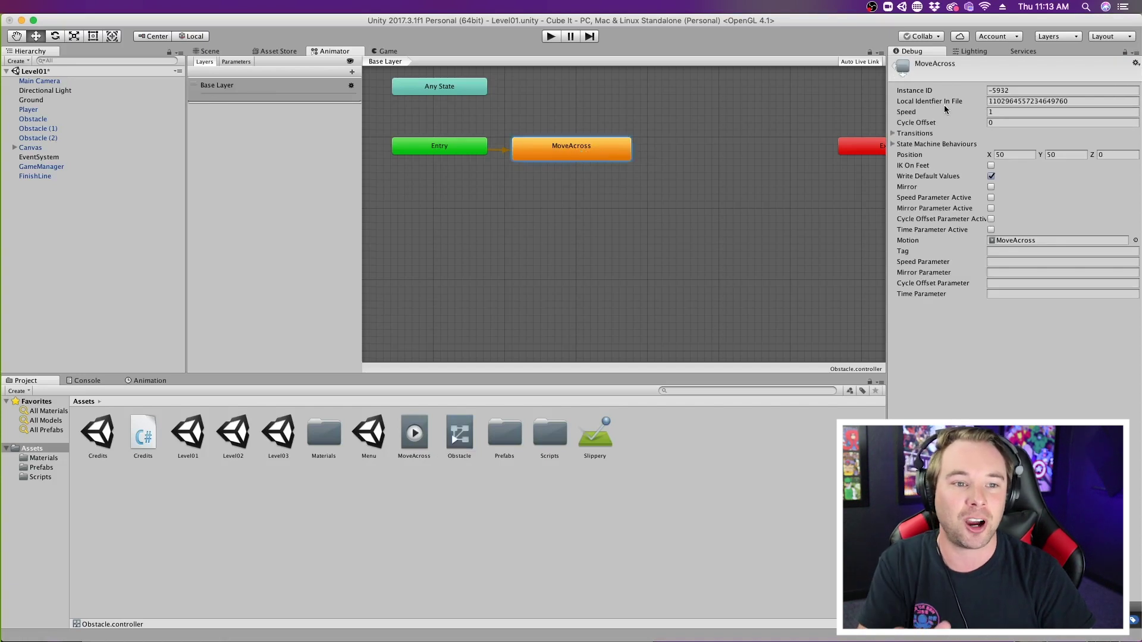
pyautogui.click(1000, 111)
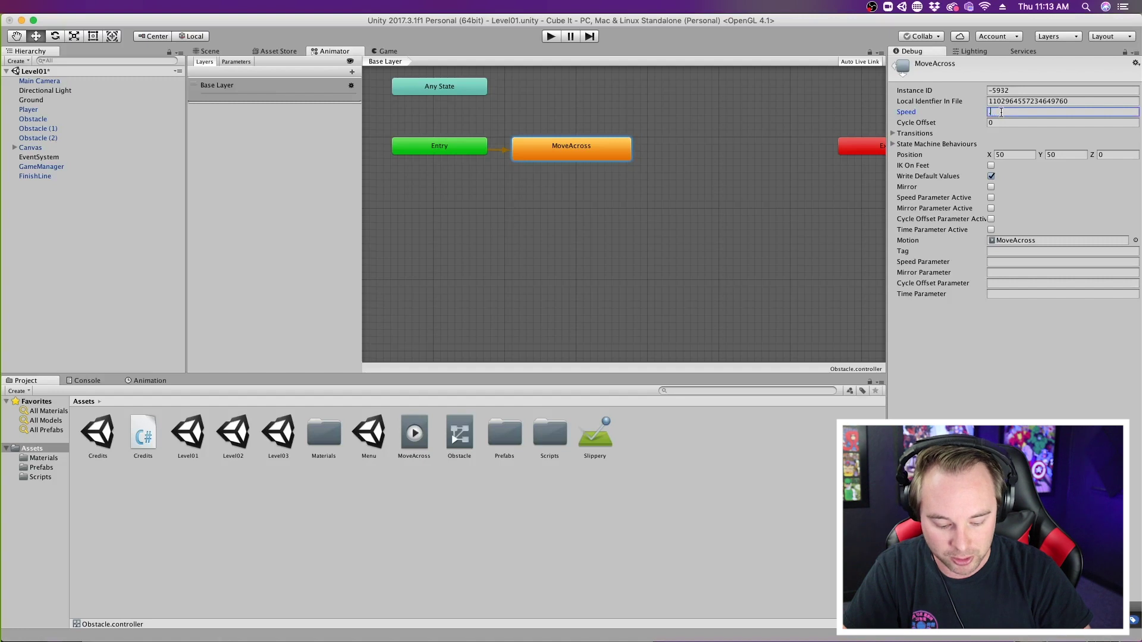
pyautogui.click(552, 36)
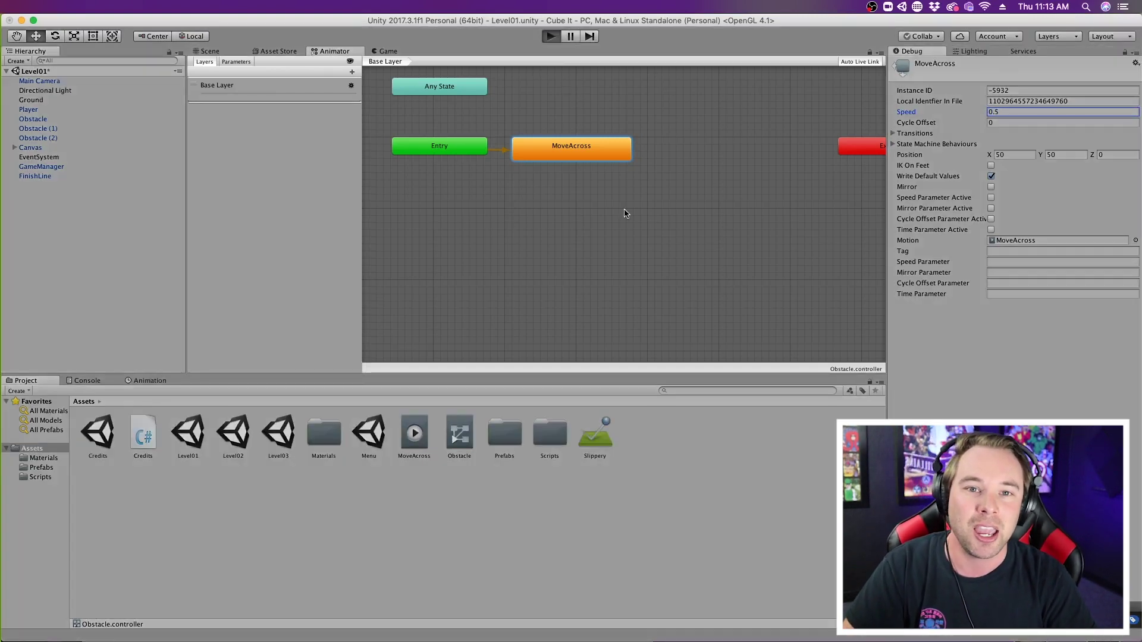